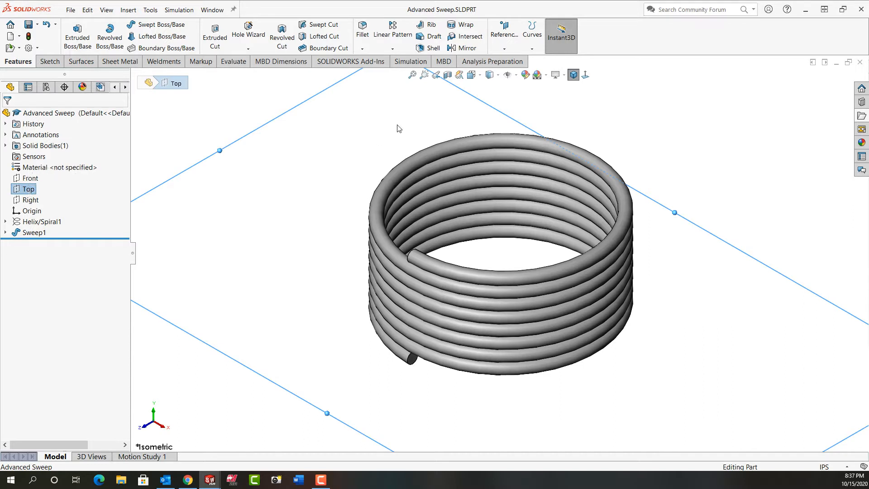
# - Create a reference plane offset 1.15 in above the Top plane
pyautogui.click(506, 35)
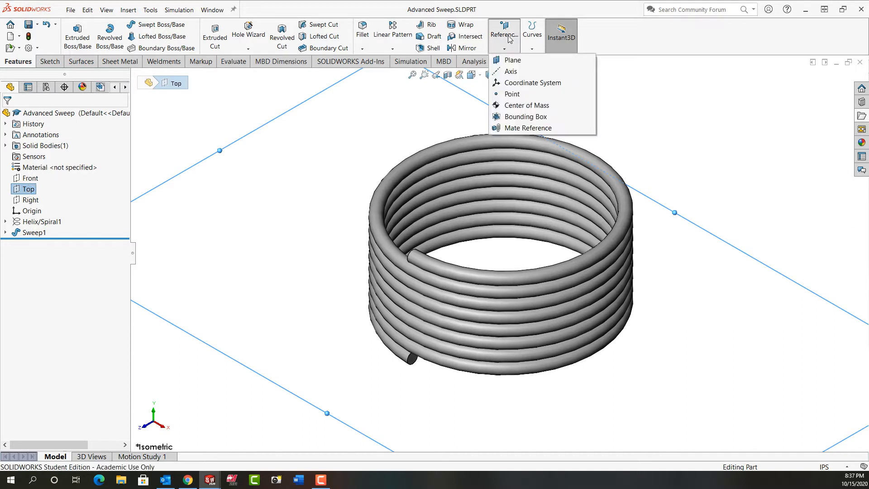
pyautogui.click(513, 61)
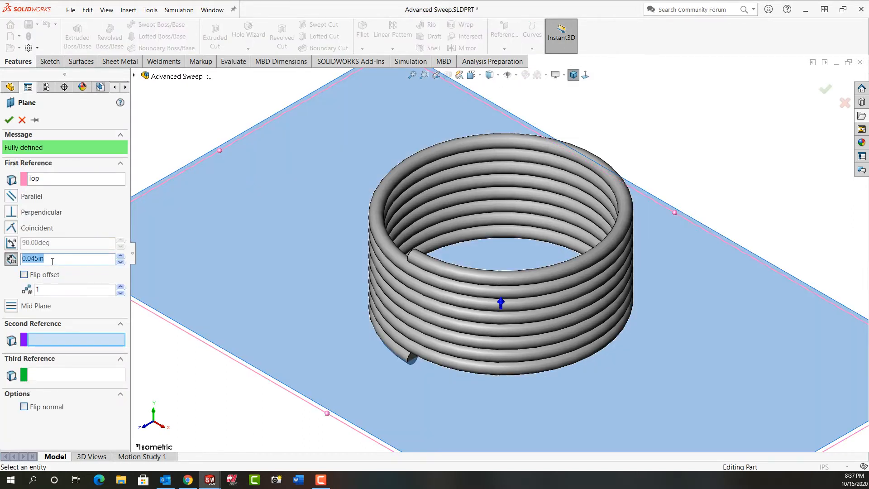
pyautogui.write('1.15')
pyautogui.press('Return')
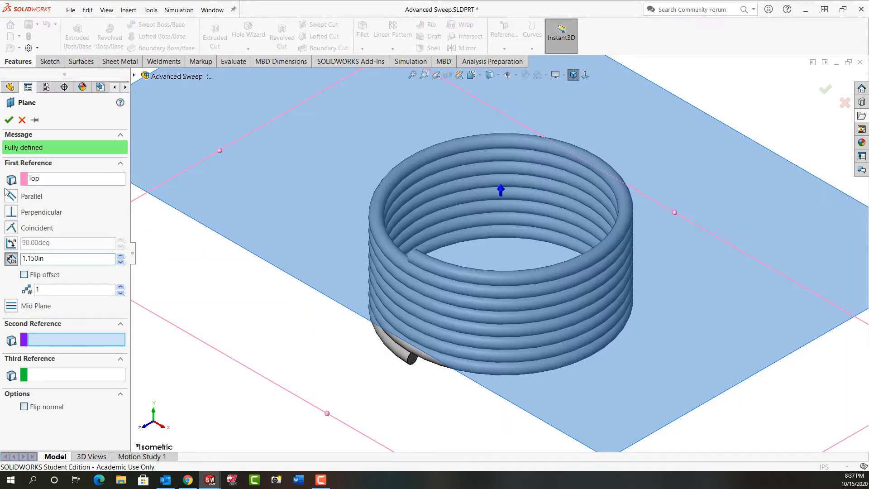
pyautogui.click(9, 120)
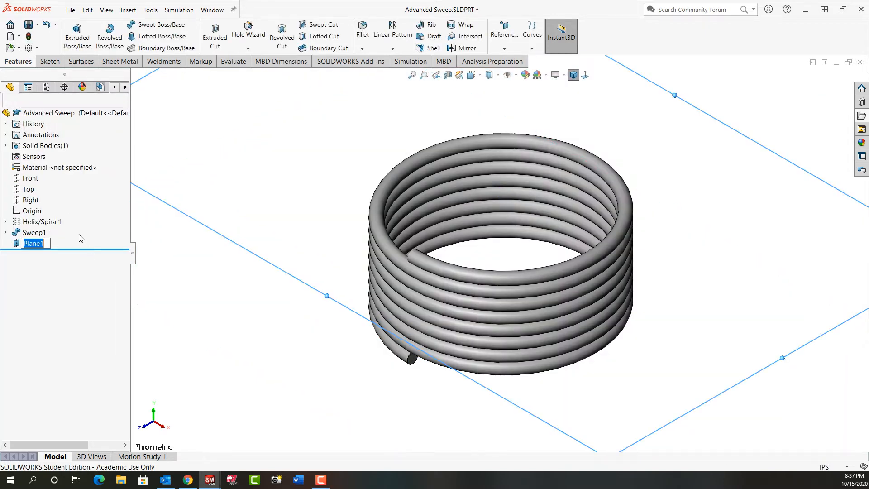
# - Create a second reference plane offset 0.045 in from the Top plane, with the offset flipped to lie below it
pyautogui.click(29, 190)
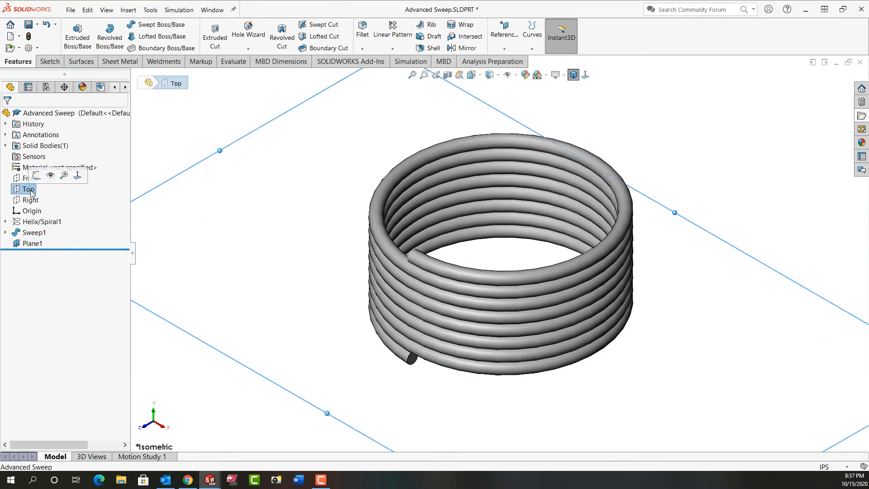
pyautogui.click(505, 36)
pyautogui.click(517, 61)
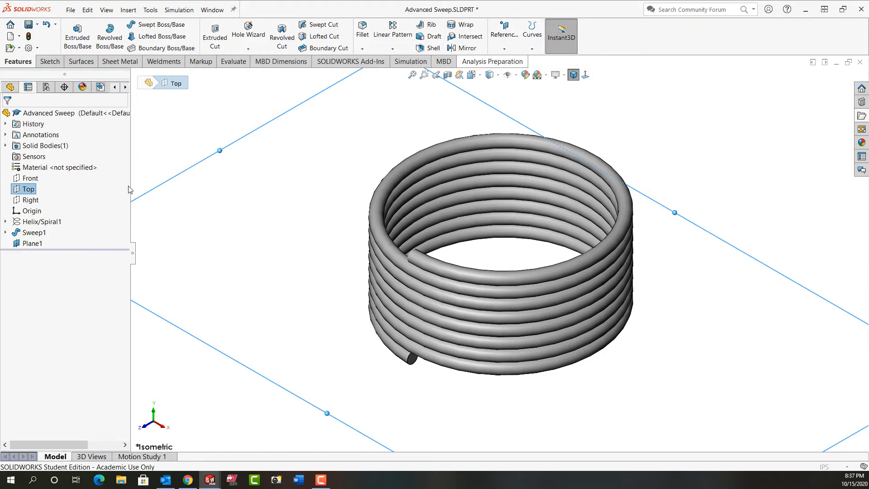
pyautogui.write('.045')
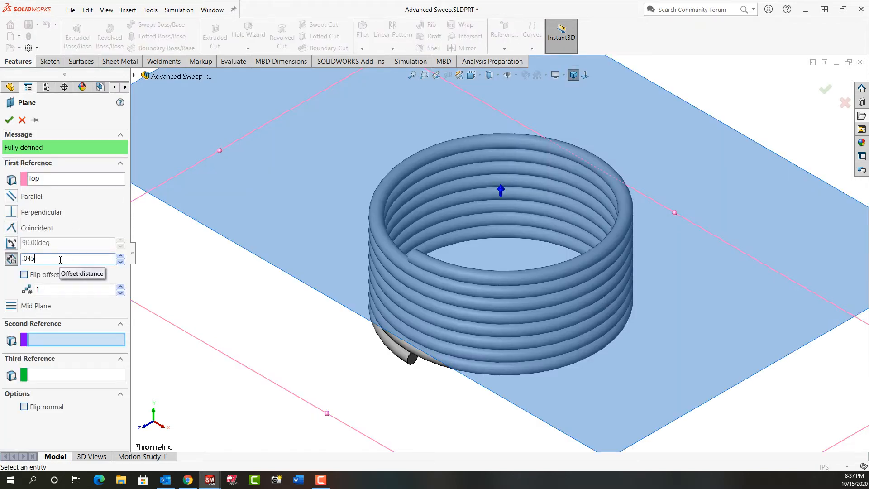
pyautogui.press('Return')
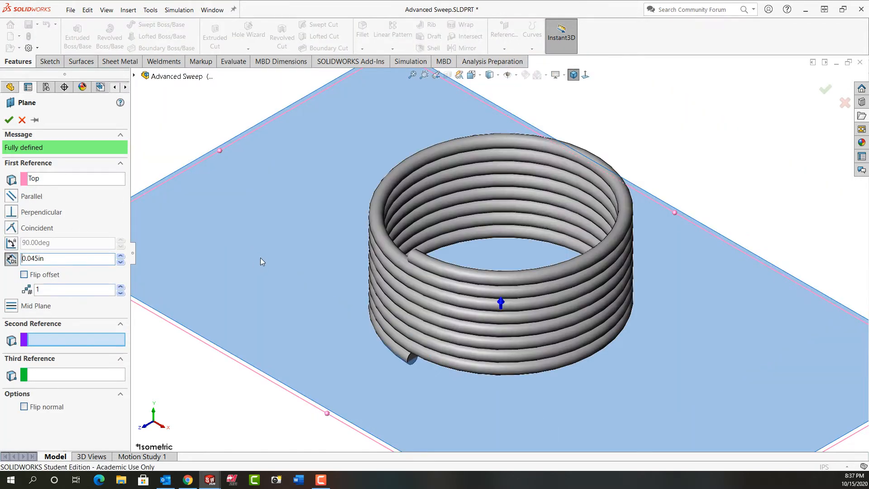
pyautogui.moveTo(330, 273); pyautogui.dragTo(138, 282, button='middle')
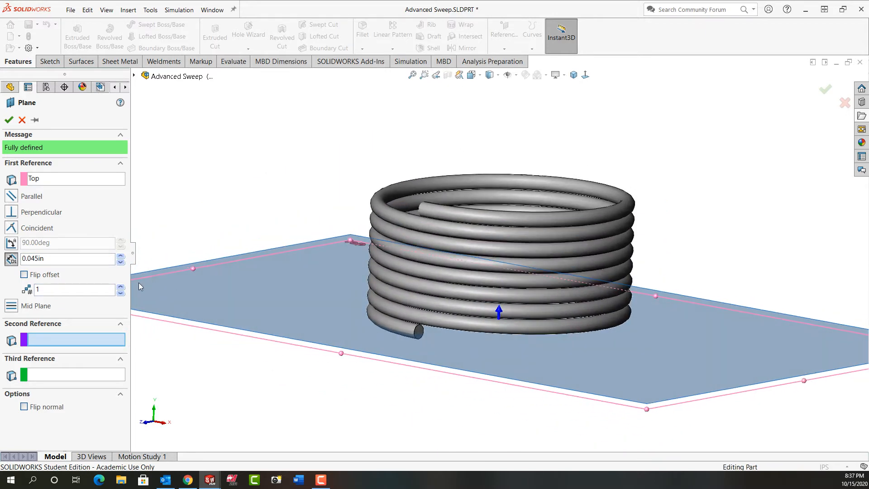
pyautogui.click(23, 275)
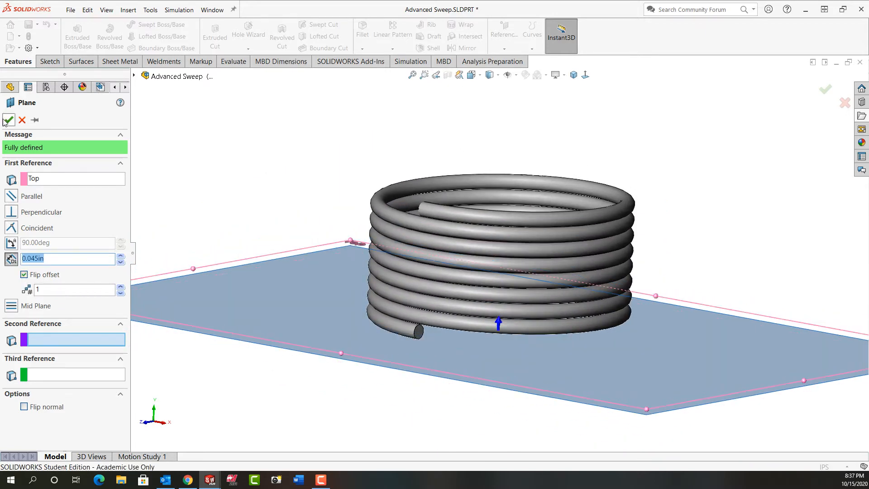
pyautogui.click(5, 120)
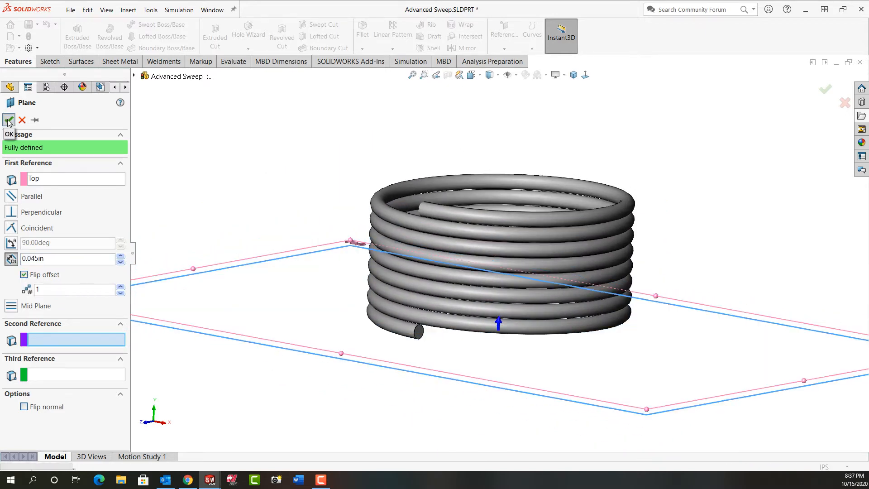
pyautogui.click(575, 76)
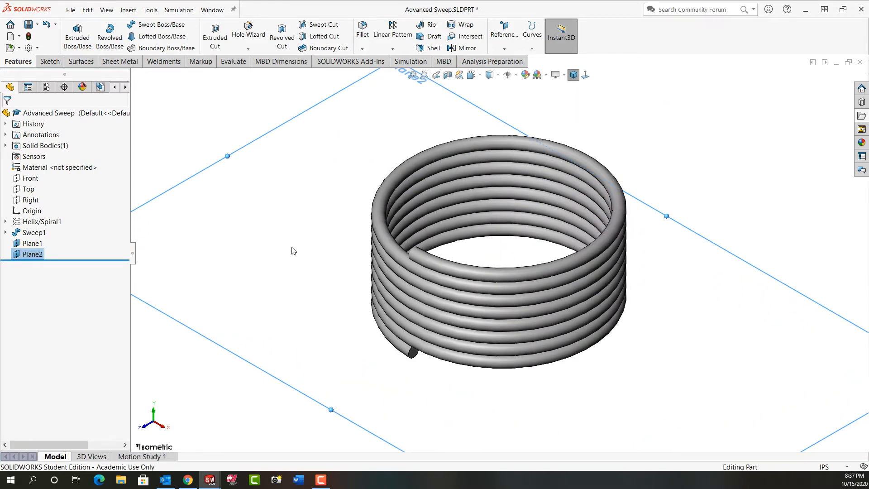
pyautogui.click(288, 262)
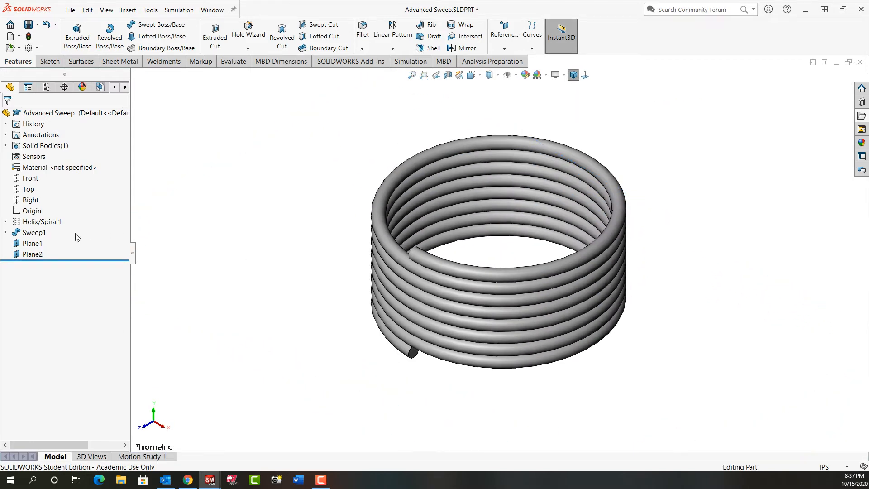
# - On the plane 1.15 in above Top, sketch two concentric circles about 1.6 in and 2.43 in in diameter, centred on the origin
pyautogui.click(33, 244)
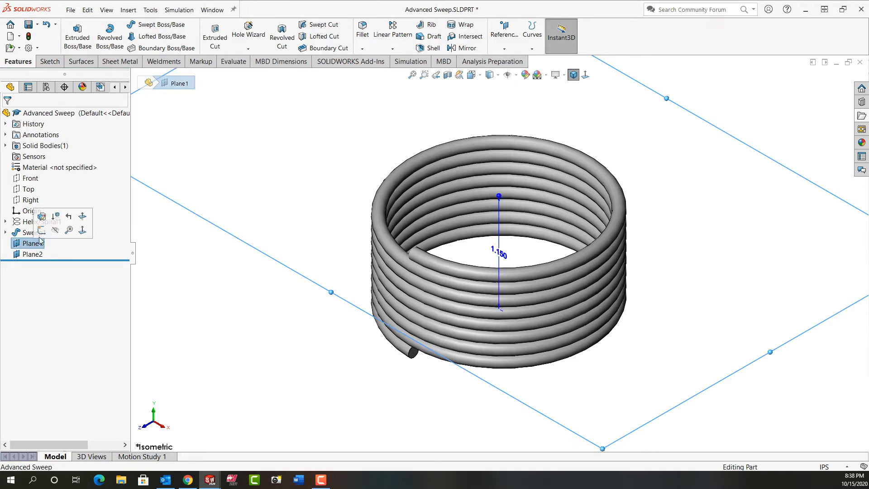
pyautogui.click(42, 231)
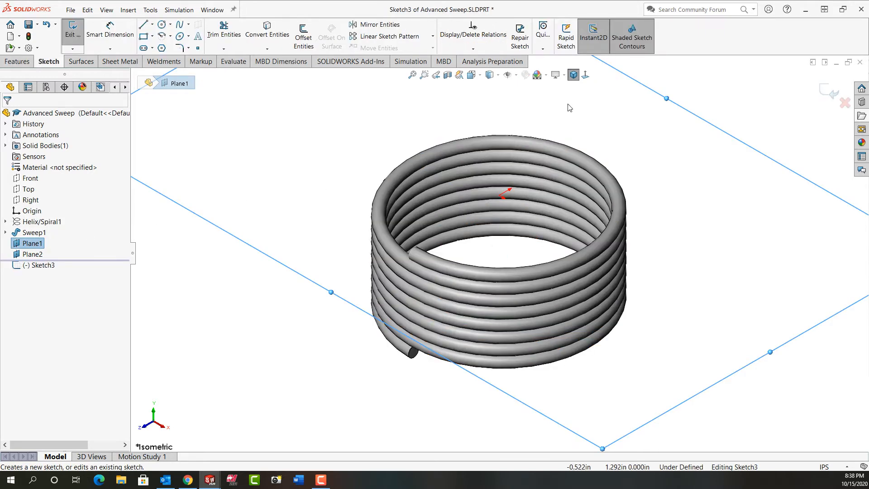
pyautogui.click(586, 75)
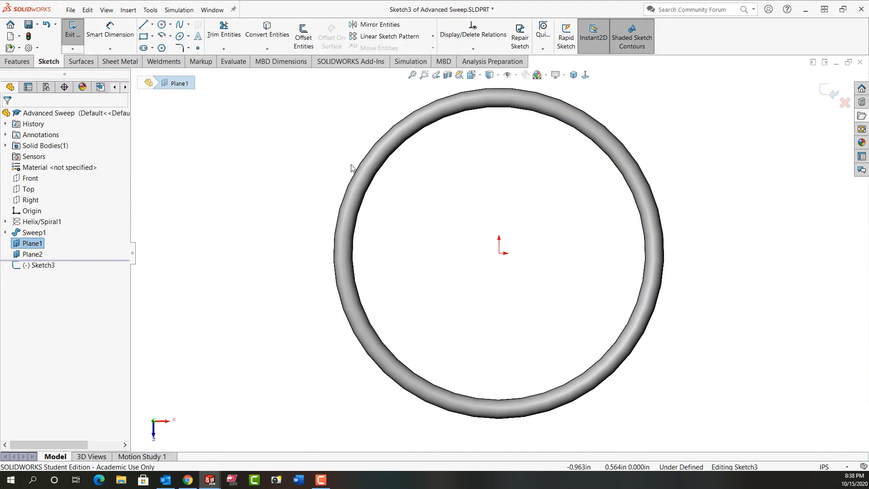
pyautogui.moveTo(203, 291); pyautogui.dragTo(258, 292, button='right')
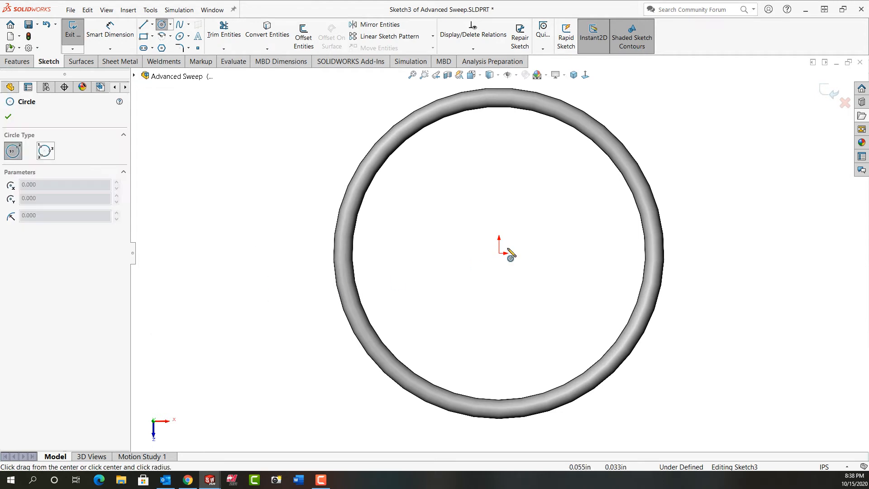
pyautogui.moveTo(500, 253)
pyautogui.mouseDown()
pyautogui.moveTo(610, 326)
pyautogui.moveTo(603, 322)
pyautogui.mouseUp()
pyautogui.moveTo(499, 253); pyautogui.dragTo(680, 351)
# - Dimension the outer circle's diameter as 2.25 in
pyautogui.moveTo(715, 355); pyautogui.dragTo(718, 297, button='right')
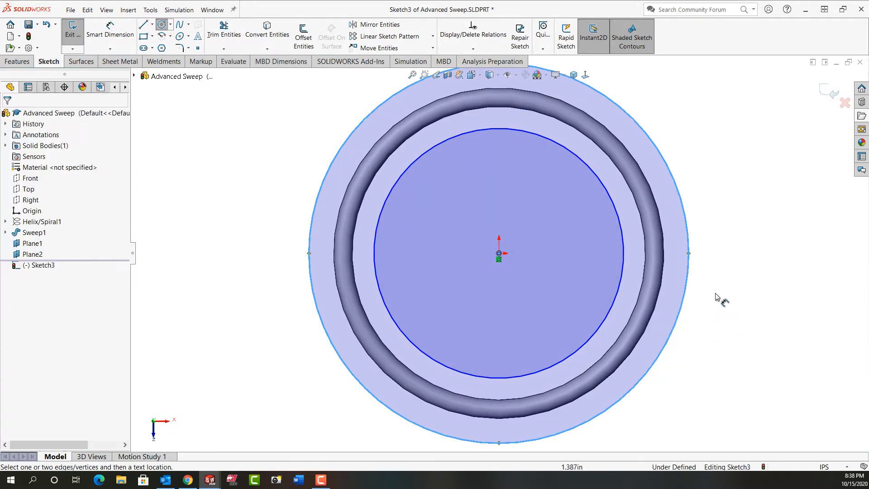
pyautogui.click(689, 249)
pyautogui.press('f')
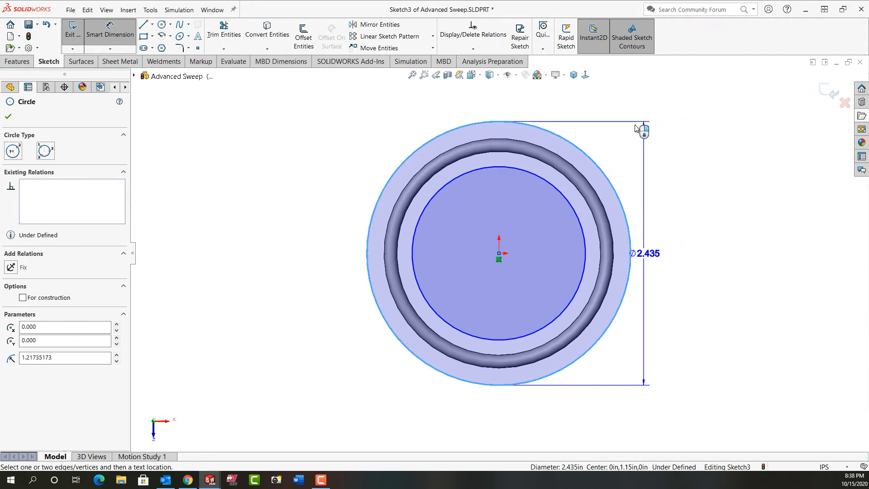
pyautogui.click(653, 115)
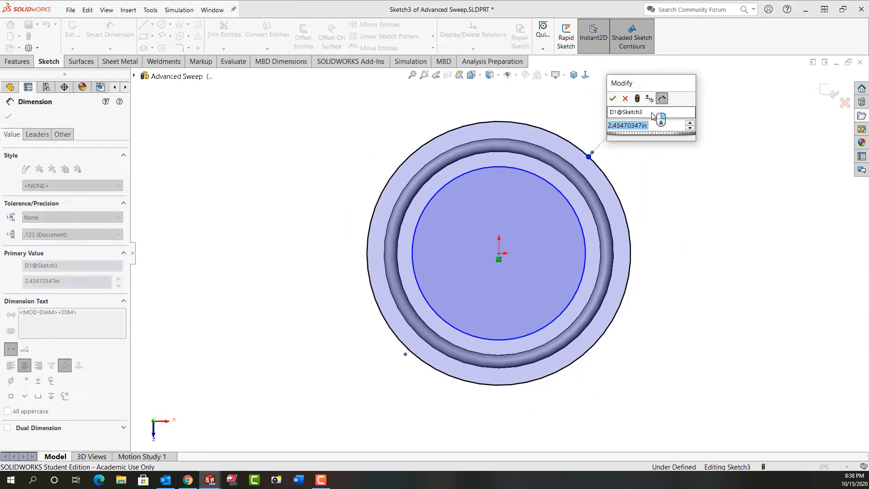
pyautogui.write('2.25')
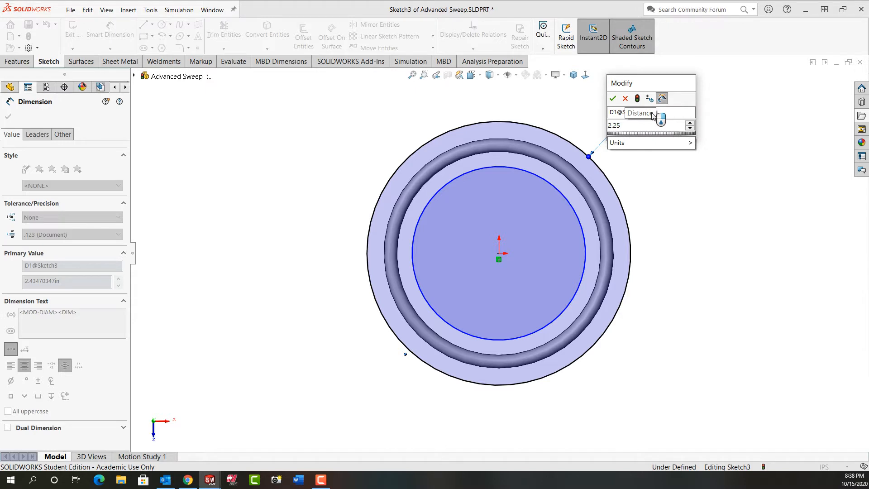
pyautogui.press('Return')
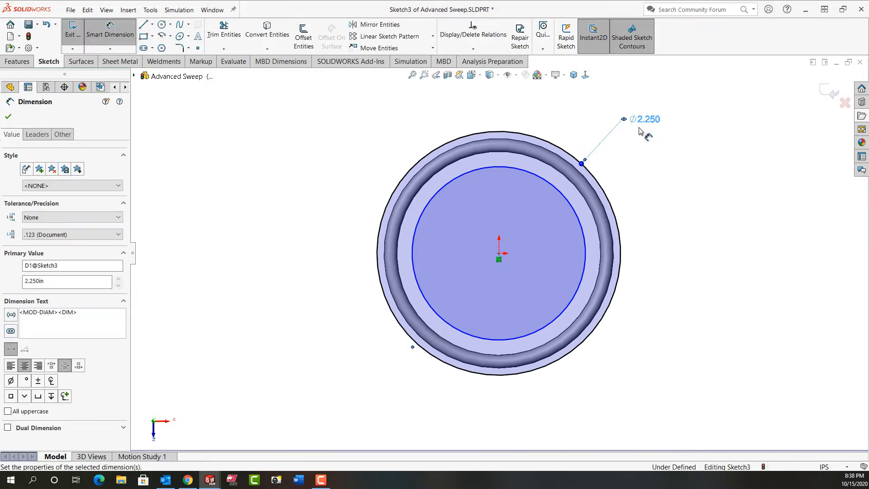
# - Dimension the inner circle's diameter as 1.75 in
pyautogui.click(583, 227)
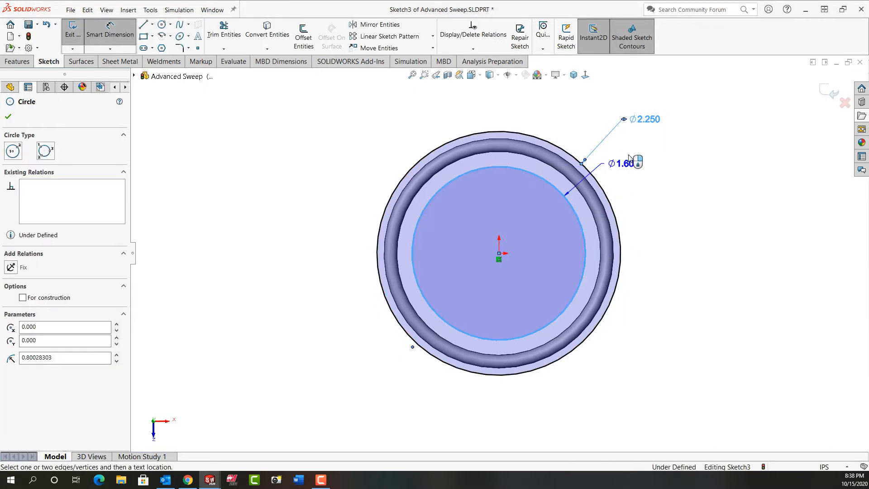
pyautogui.click(643, 156)
pyautogui.write('1.75')
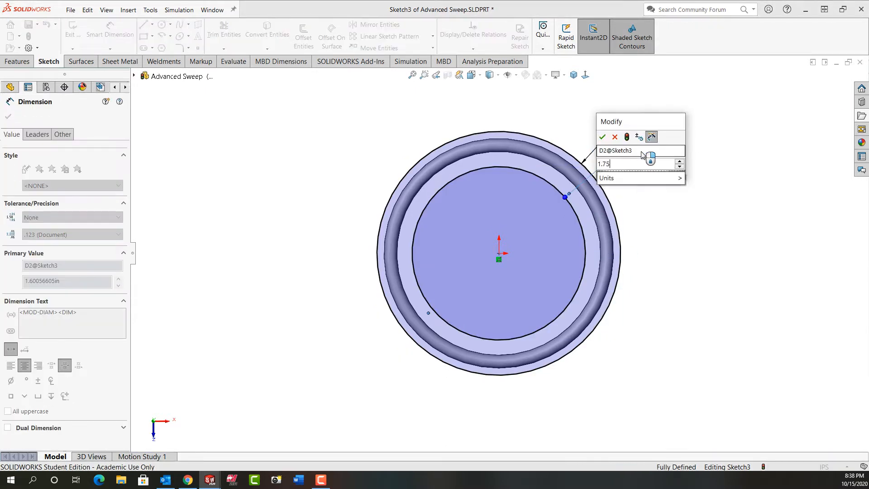
pyautogui.press('Return')
pyautogui.press('Escape')
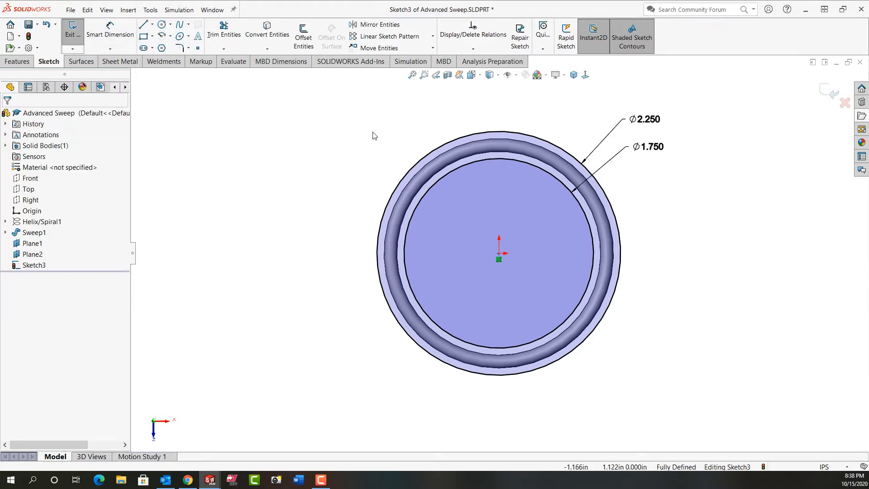
# - Draw a vertical line from the topmost point of the outer circle to the inner circle
pyautogui.moveTo(374, 136); pyautogui.dragTo(335, 135, button='right')
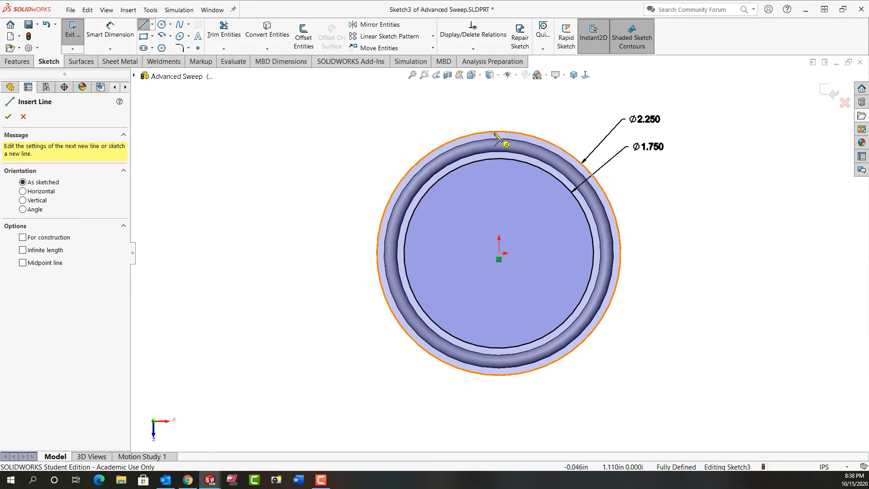
pyautogui.scroll(-5, 498, 138)
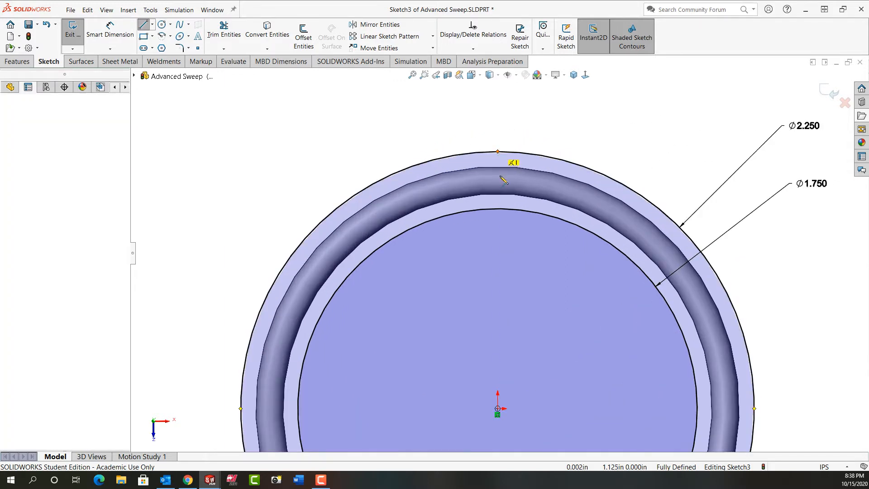
pyautogui.click(498, 152)
pyautogui.click(499, 209)
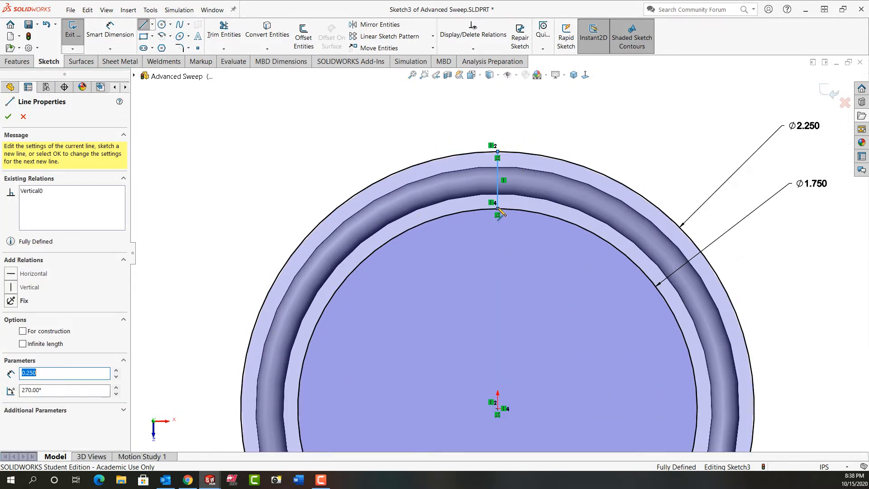
pyautogui.press('Escape')
# - Create a circular sketch pattern of the short vertical line about the origin with 32 equally spaced instances over 360 degrees
pyautogui.click(413, 75)
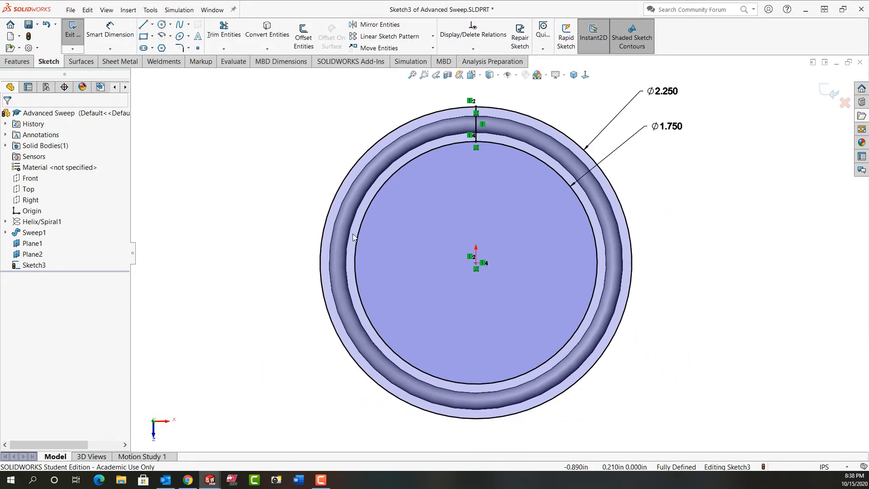
pyautogui.click(434, 37)
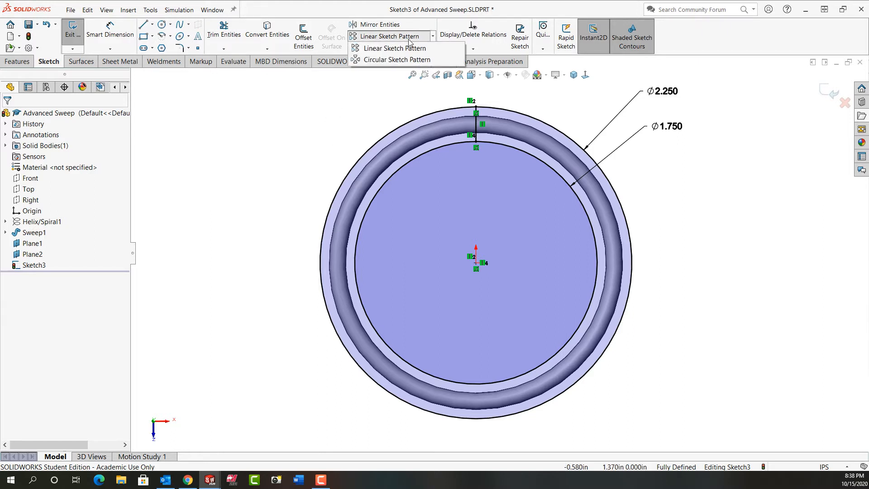
pyautogui.click(391, 60)
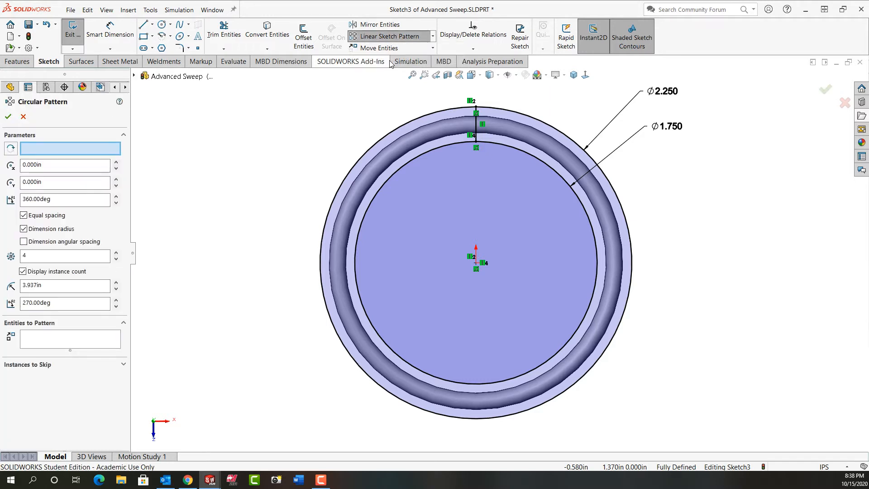
pyautogui.click(477, 130)
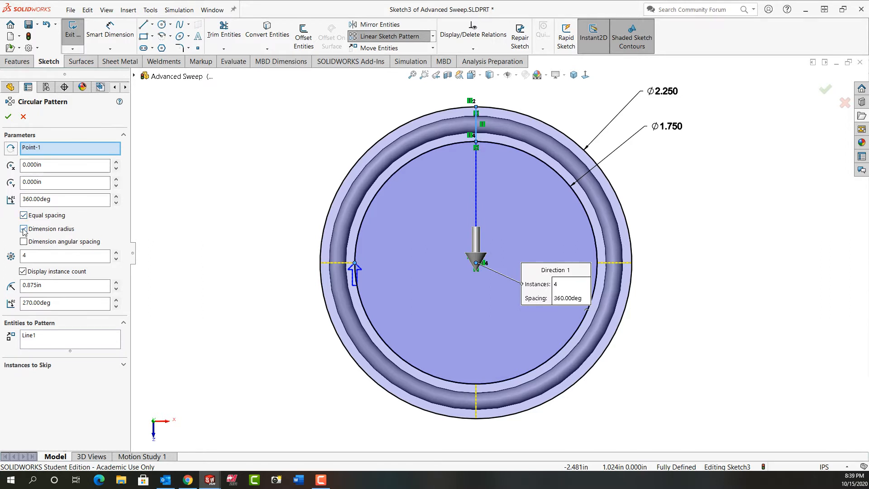
pyautogui.moveTo(34, 257); pyautogui.dragTo(6, 257)
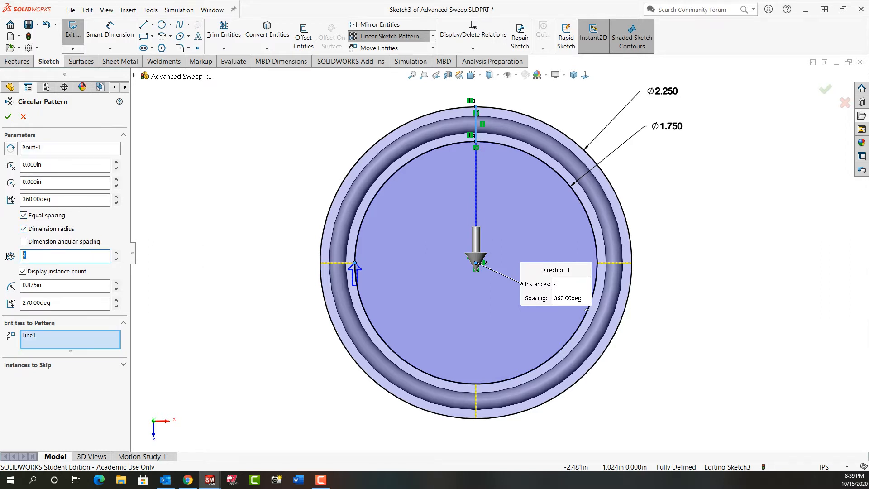
pyautogui.write('32')
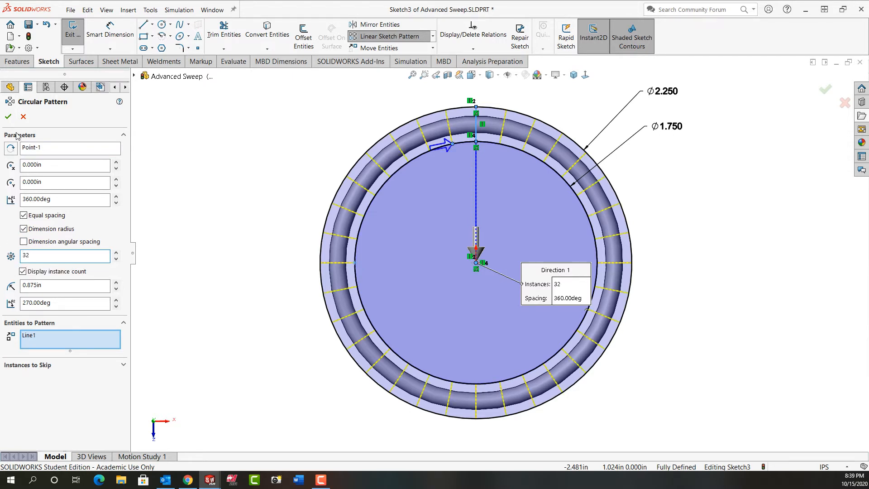
pyautogui.click(8, 117)
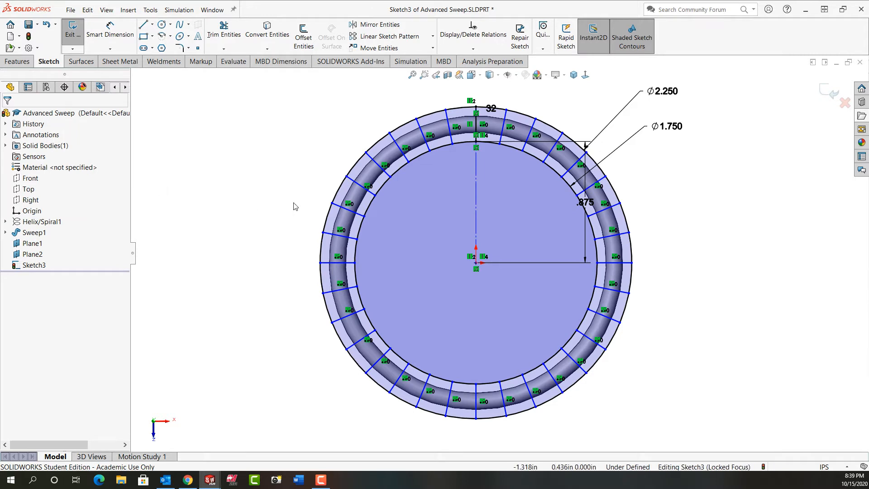
# - Add a coincident relation between the inner endpoint of the left horizontal radial line and the inner circle
pyautogui.click(355, 263)
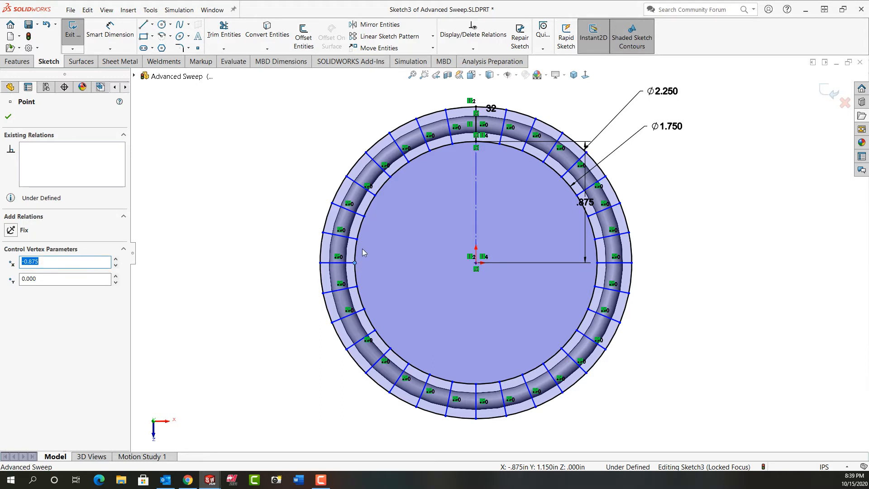
pyautogui.keyDown('ctrl'); pyautogui.click(356, 249); pyautogui.keyUp('ctrl')
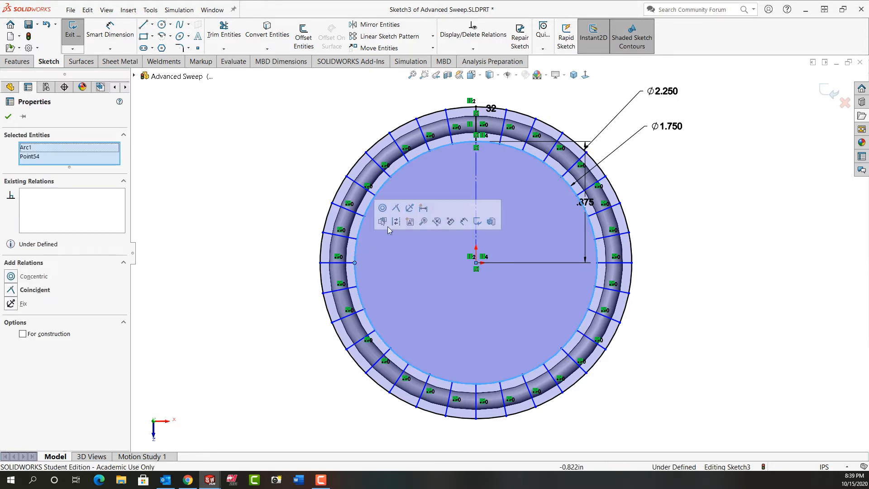
pyautogui.click(398, 208)
pyautogui.click(261, 239)
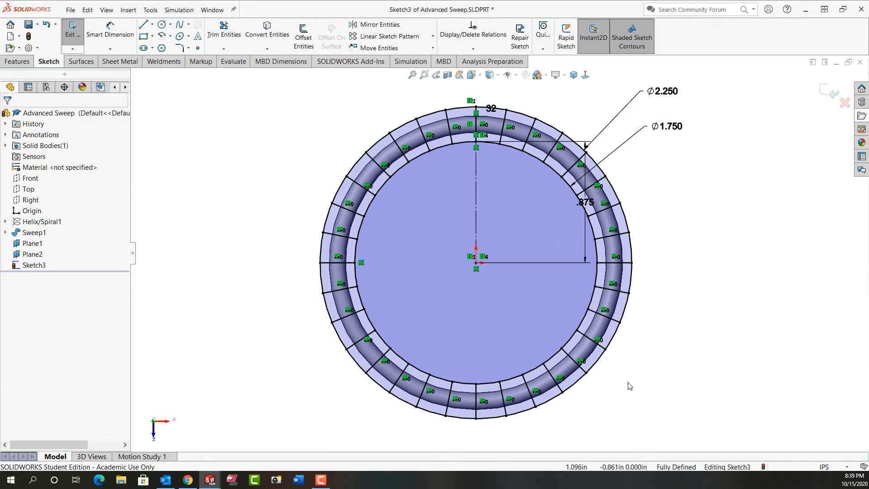
# - Convert all of the sketch's lines and circles to construction geometry, keeping the vertical centerline as construction, and exit the sketch
pyautogui.click(476, 200)
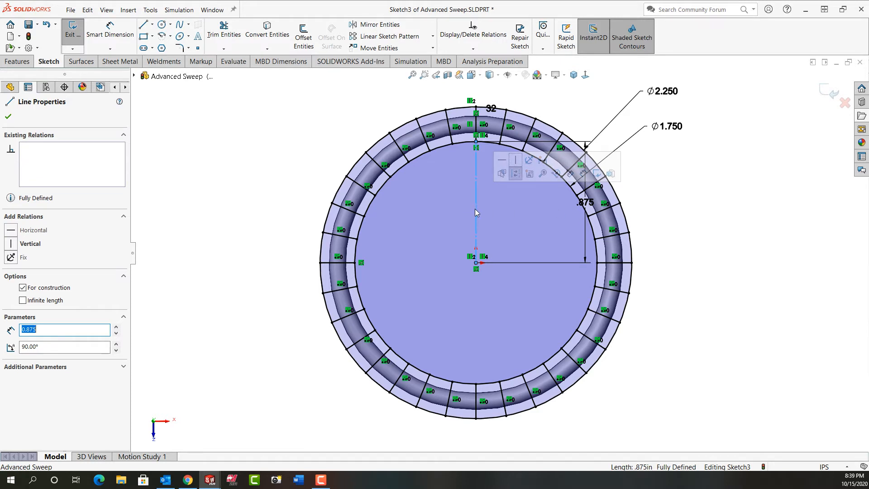
pyautogui.click(516, 174)
pyautogui.press('f')
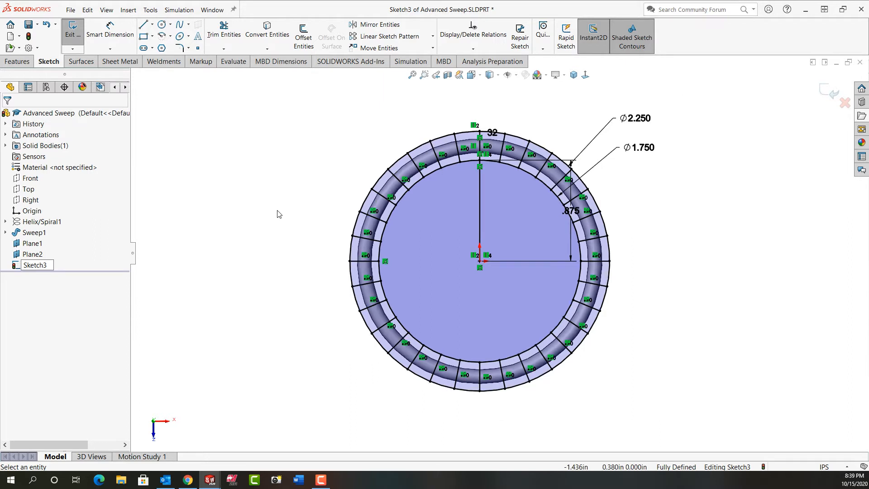
pyautogui.moveTo(284, 124)
pyautogui.mouseDown()
pyautogui.moveTo(326, 216)
pyautogui.moveTo(417, 344)
pyautogui.moveTo(620, 403)
pyautogui.mouseUp()
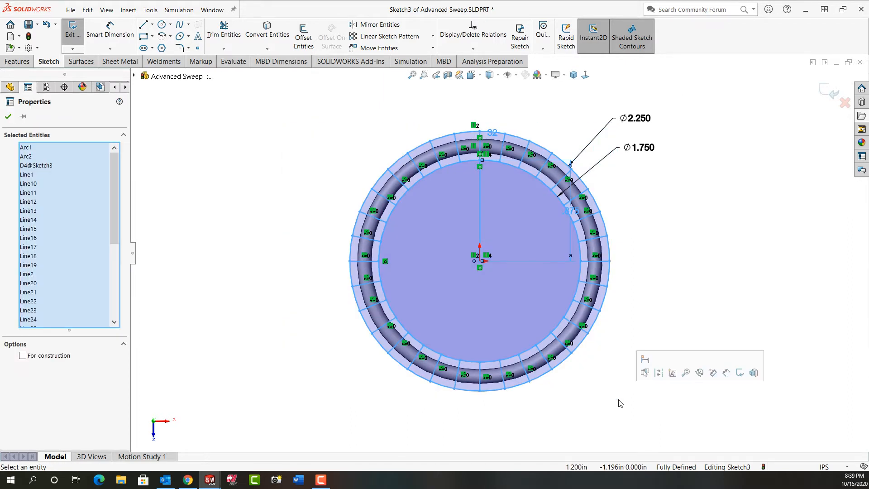
pyautogui.click(658, 372)
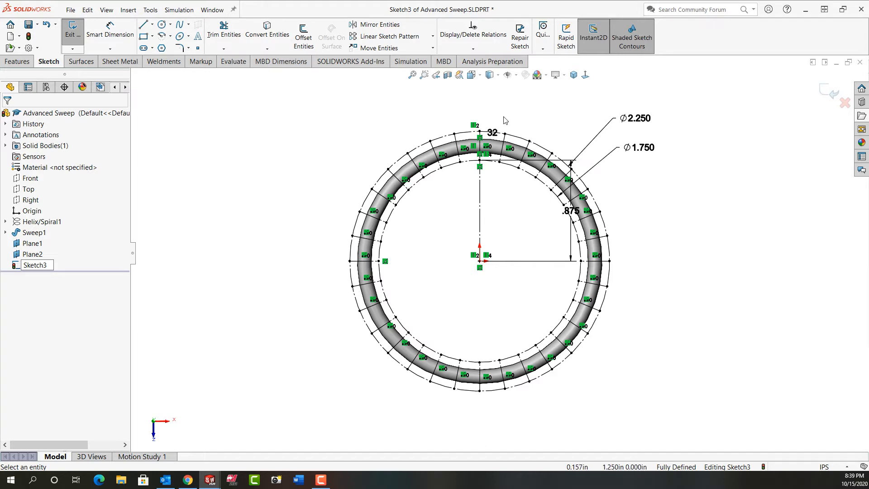
pyautogui.click(574, 75)
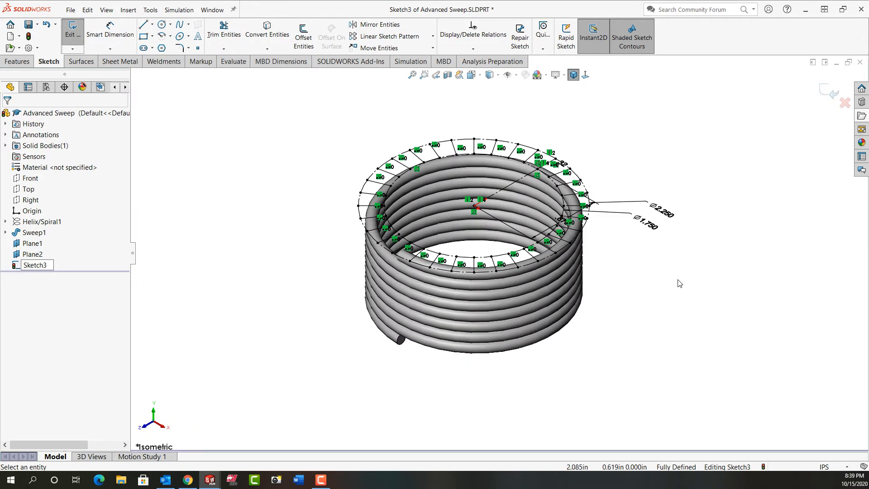
pyautogui.rightClick(638, 265)
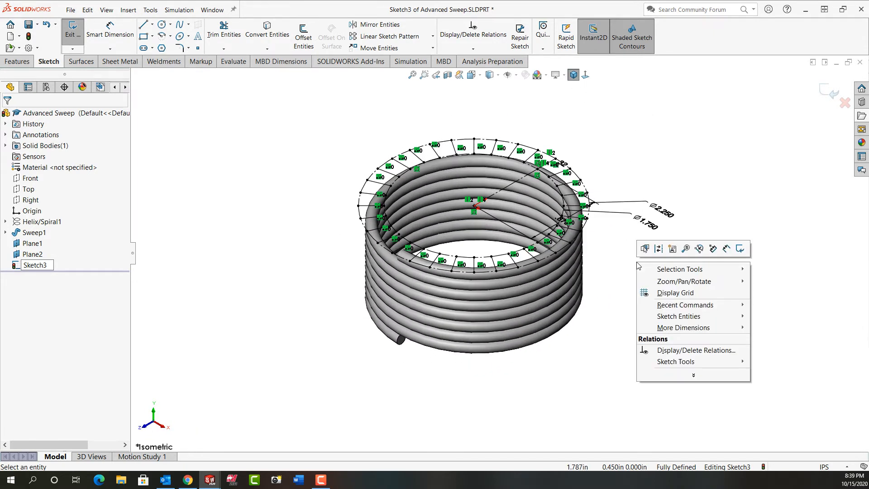
pyautogui.click(740, 248)
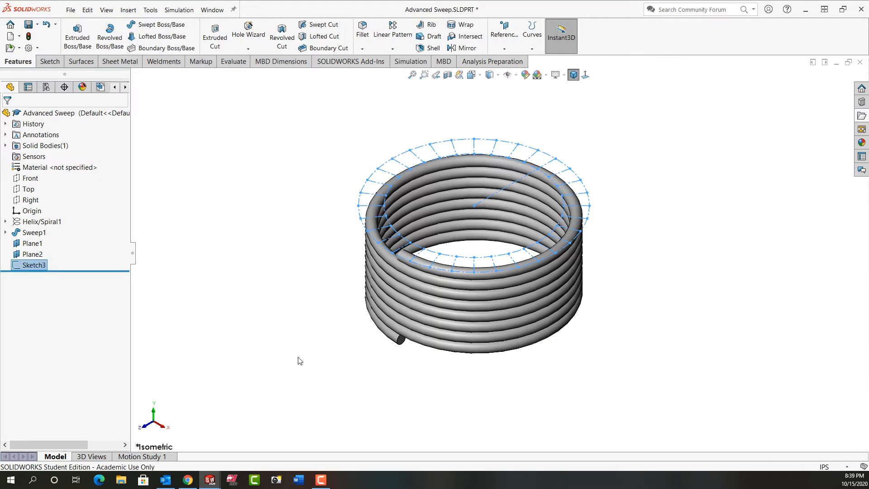
# - Insert a derived sketch of Sketch3 on Plane2
pyautogui.keyDown('ctrl'); pyautogui.click(34, 255); pyautogui.keyUp('ctrl')
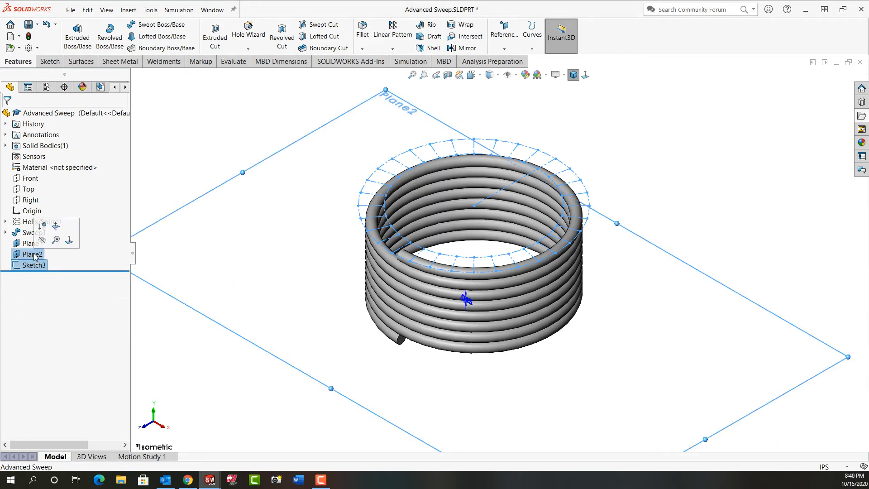
pyautogui.click(129, 10)
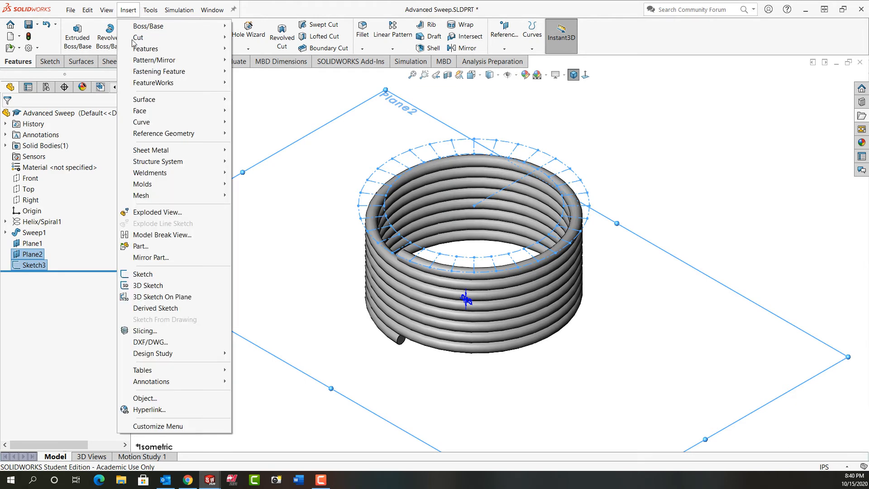
pyautogui.click(155, 309)
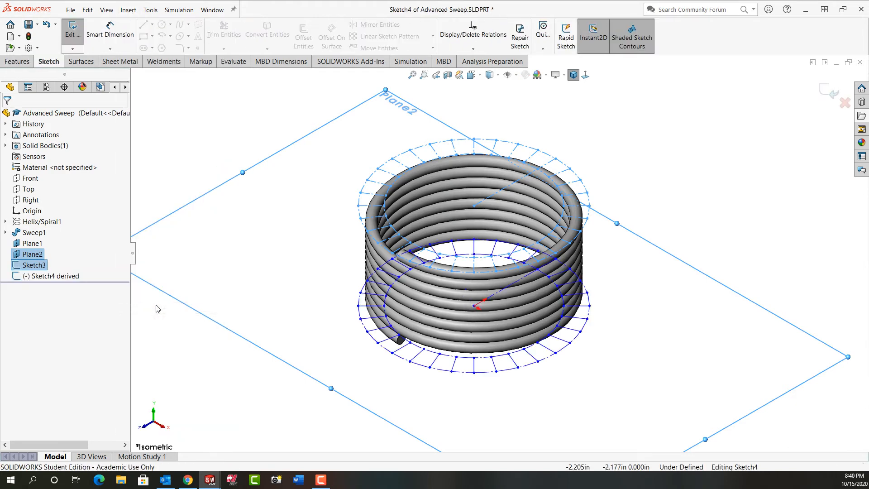
# - Make the center point of the derived sketch coincident with the center point of Sketch3
pyautogui.click(474, 307)
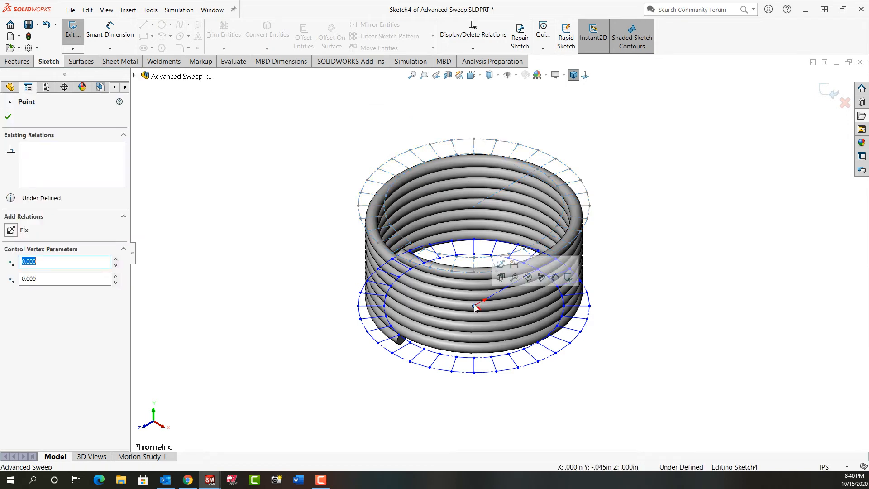
pyautogui.keyDown('ctrl'); pyautogui.click(474, 206); pyautogui.keyUp('ctrl')
pyautogui.click(531, 167)
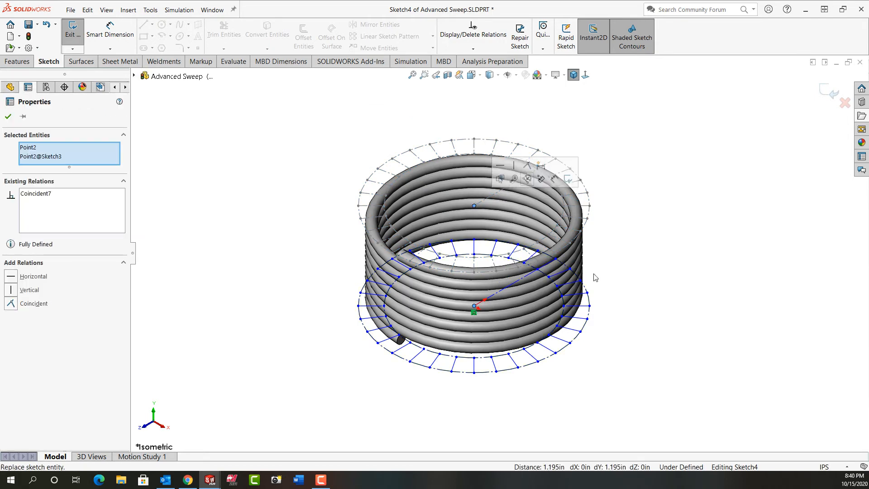
# - Make the derived sketch's rightmost outer point coincident with the matching point of Sketch3 and exit the sketch
pyautogui.moveTo(617, 336)
pyautogui.mouseDown(button='middle')
pyautogui.moveTo(605, 247)
pyautogui.moveTo(660, 320)
pyautogui.moveTo(675, 316)
pyautogui.moveTo(670, 346)
pyautogui.mouseUp(button='middle')
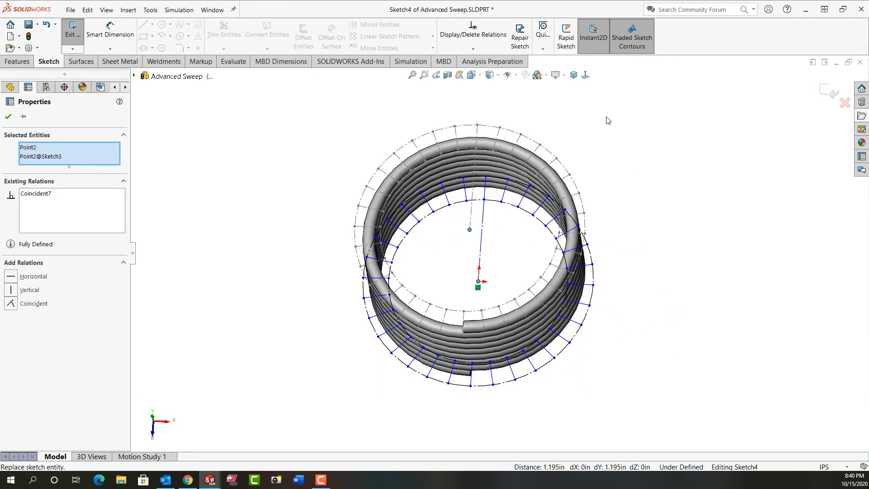
pyautogui.click(587, 75)
pyautogui.moveTo(686, 266); pyautogui.dragTo(669, 262, button='middle')
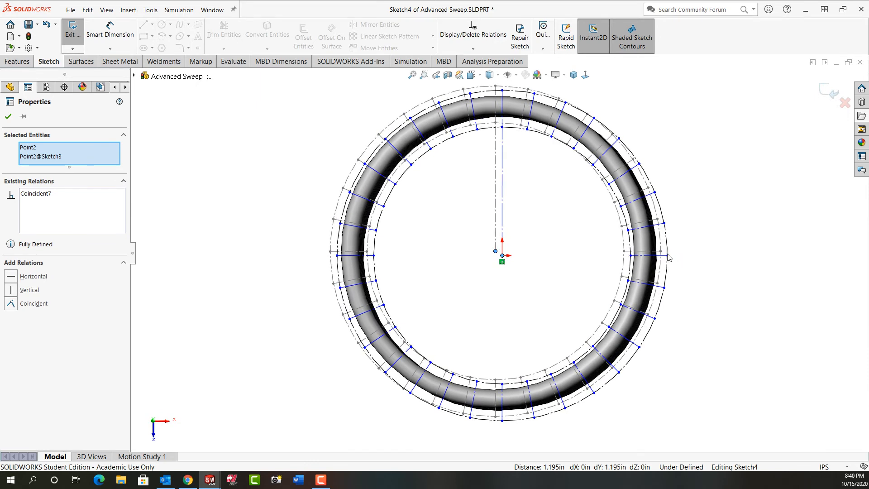
pyautogui.click(669, 257)
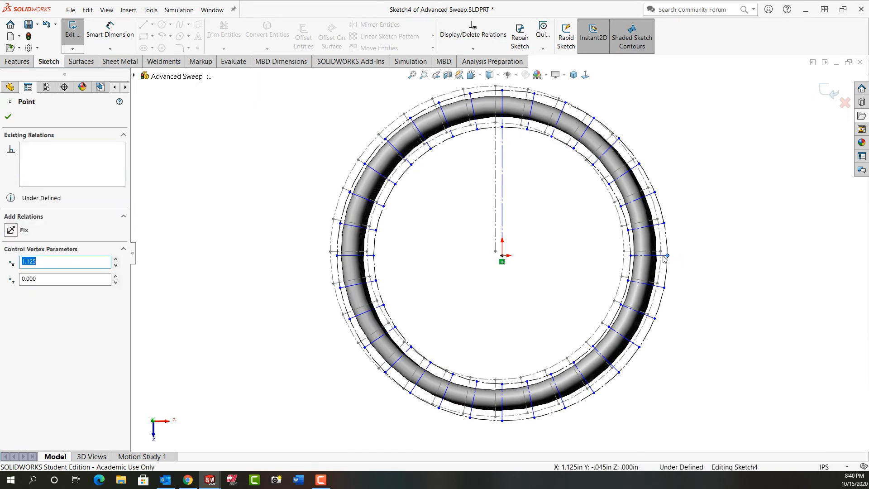
pyautogui.keyDown('ctrl'); pyautogui.click(661, 251); pyautogui.keyUp('ctrl')
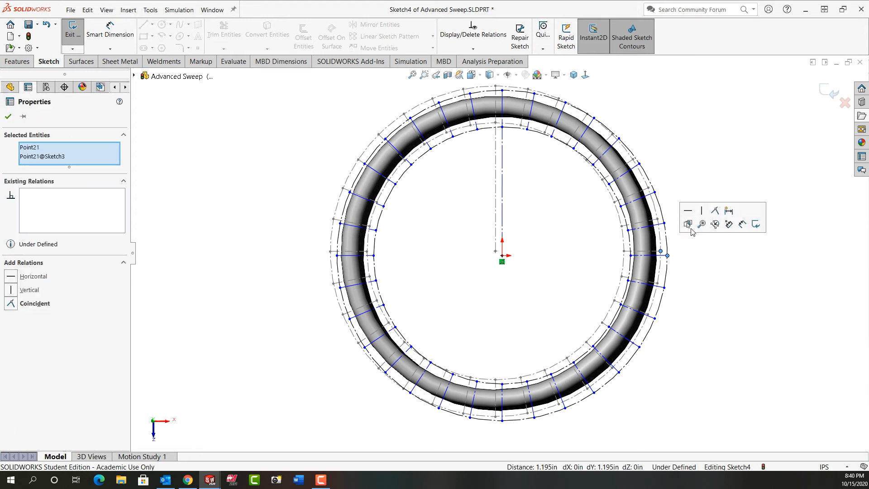
pyautogui.press('Escape')
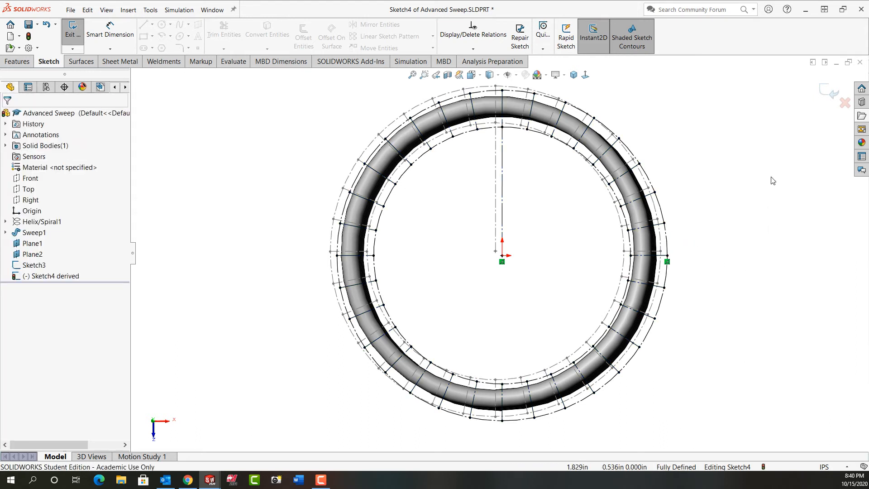
pyautogui.click(834, 94)
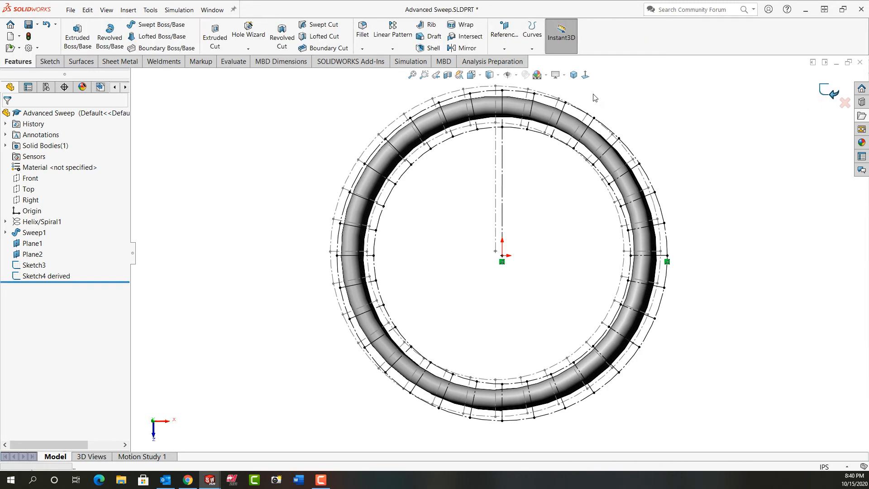
# - Edit Sketch3 to turn its vertical construction line into normal geometry, exit, and inspect both sketches
pyautogui.click(574, 74)
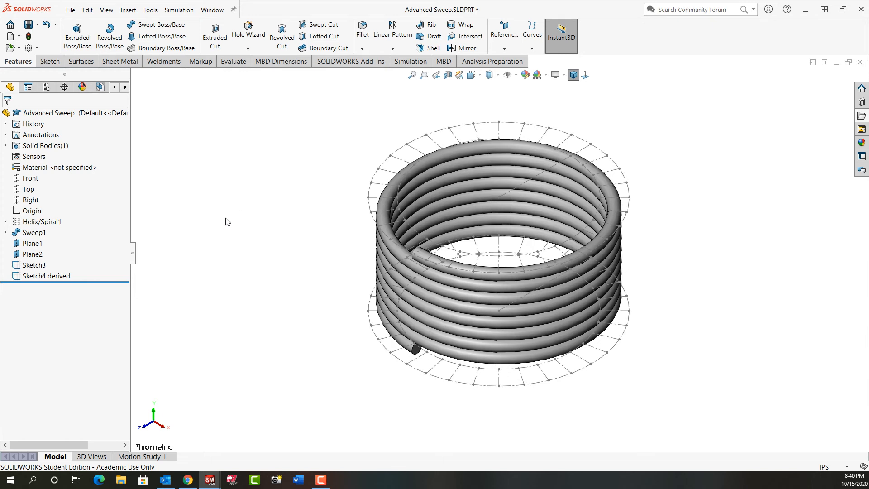
pyautogui.click(41, 267)
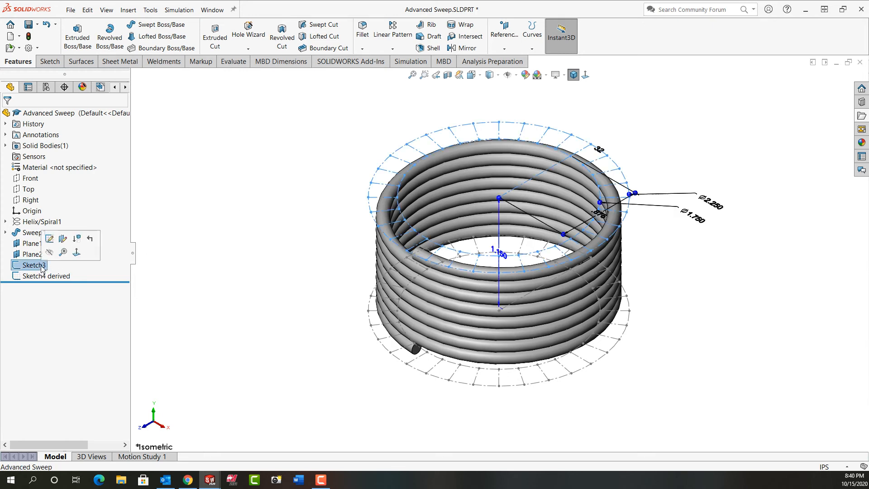
pyautogui.click(53, 239)
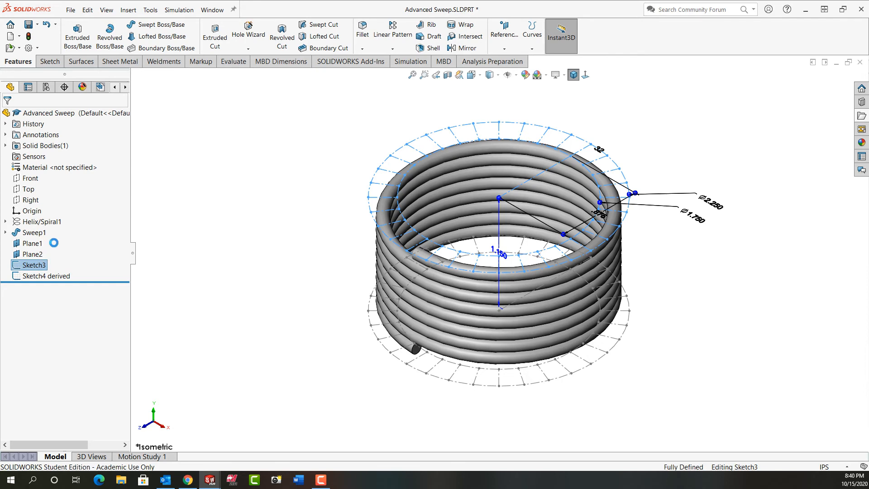
pyautogui.click(534, 180)
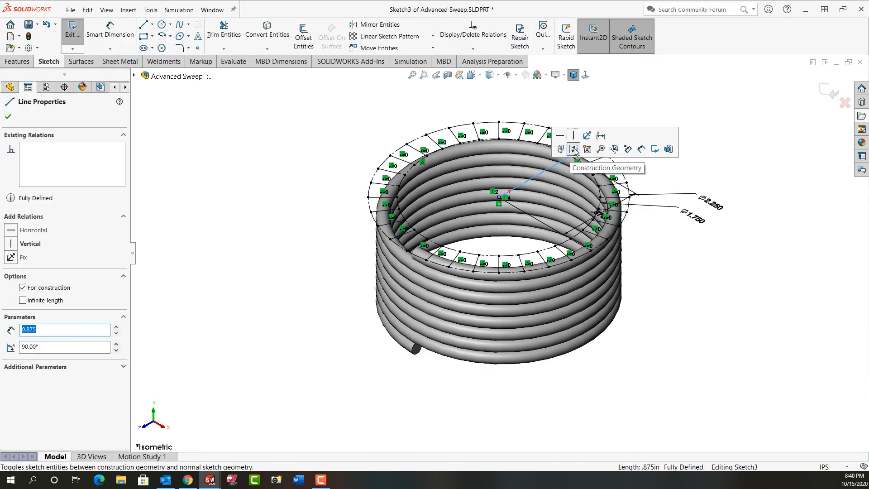
pyautogui.click(574, 149)
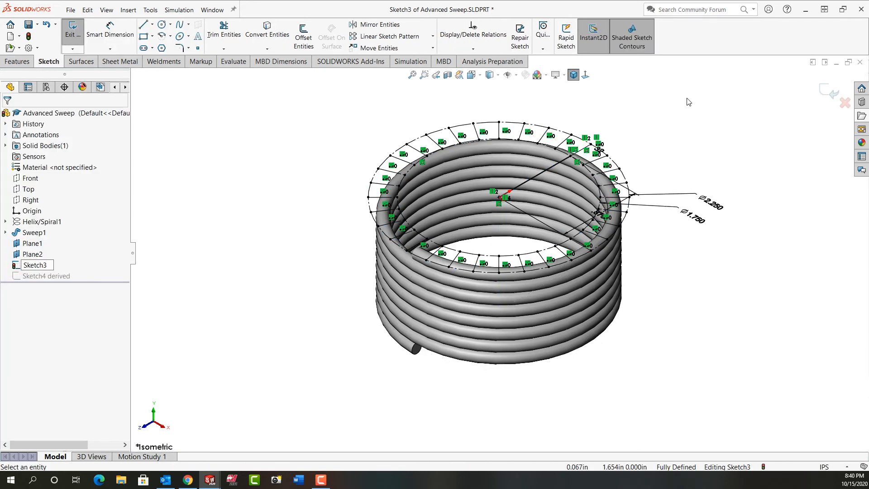
pyautogui.click(825, 91)
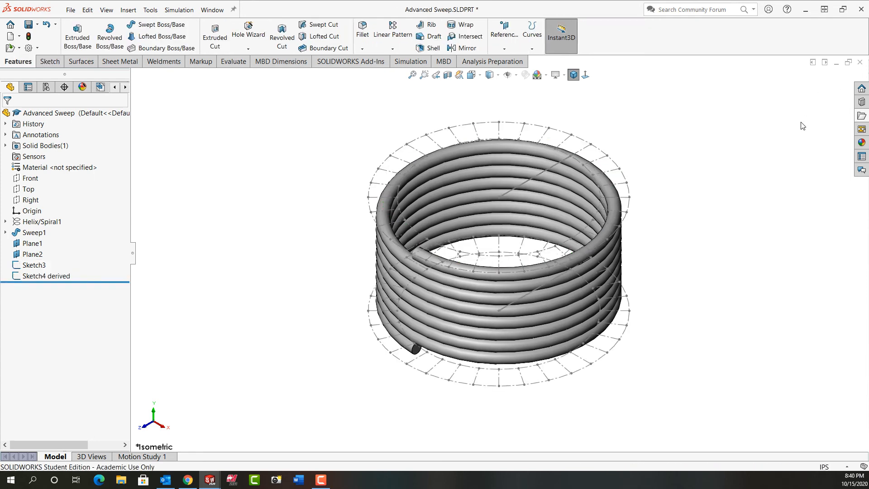
pyautogui.moveTo(716, 206)
pyautogui.mouseDown(button='middle')
pyautogui.moveTo(705, 185)
pyautogui.moveTo(732, 235)
pyautogui.moveTo(587, 252)
pyautogui.mouseUp(button='middle')
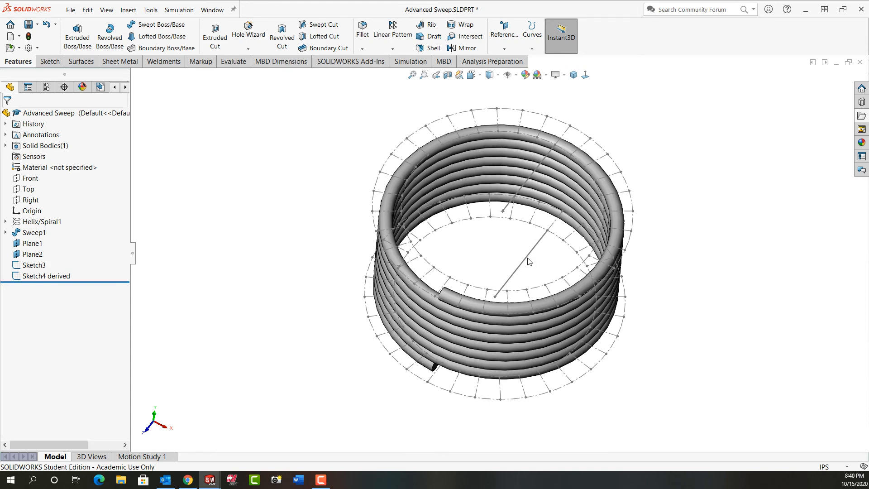
pyautogui.moveTo(558, 194); pyautogui.dragTo(546, 175, button='middle')
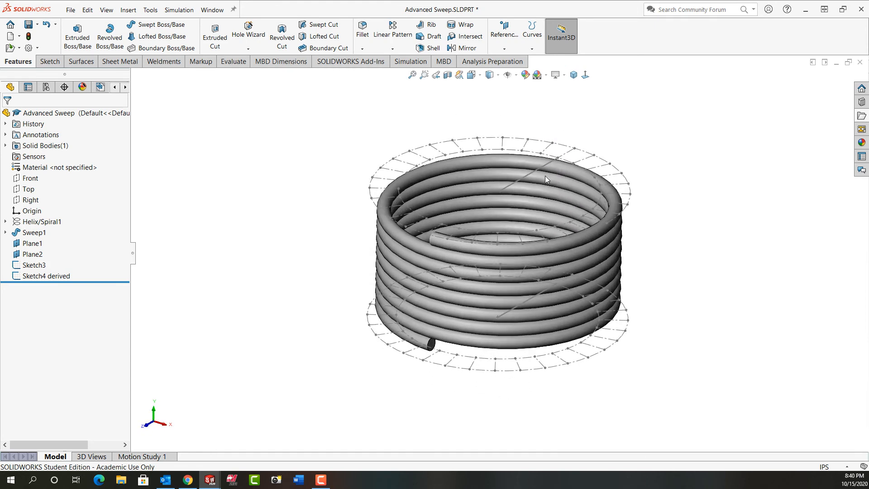
# - Edit Sketch3 to turn its vertical line back into construction geometry, exit, and restore the isometric view
pyautogui.click(46, 265)
pyautogui.click(51, 235)
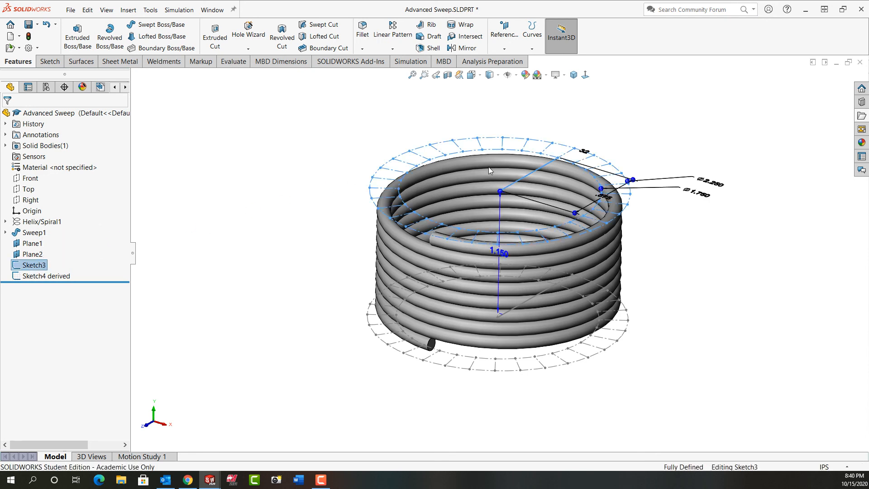
pyautogui.click(533, 176)
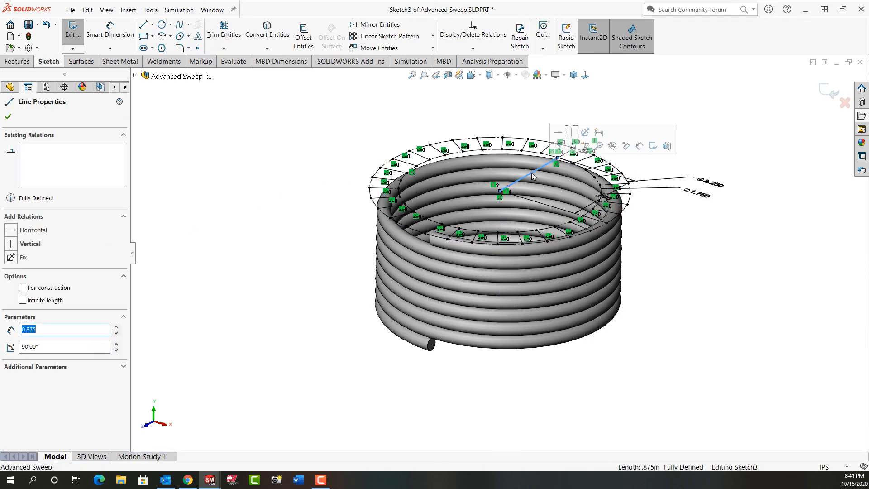
pyautogui.click(764, 107)
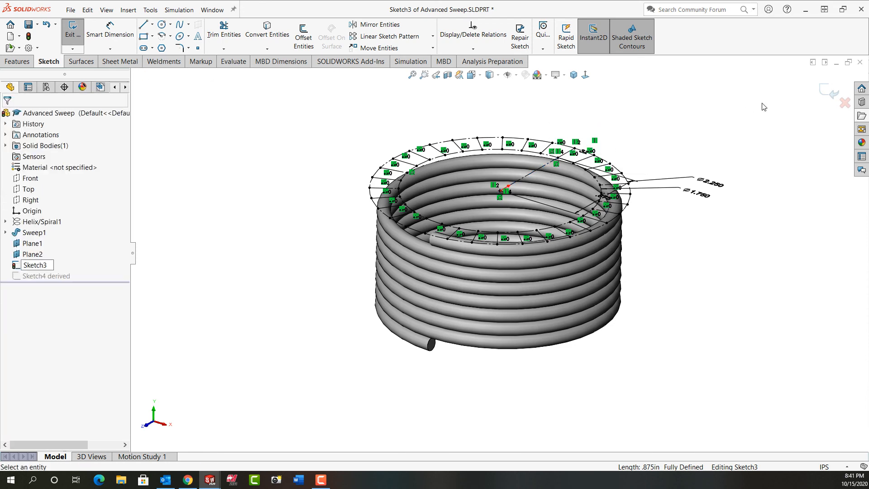
pyautogui.click(833, 93)
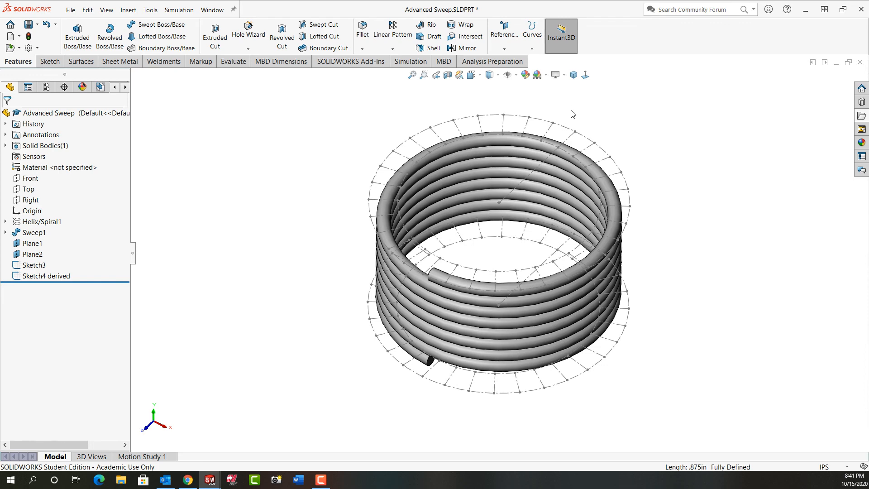
pyautogui.click(573, 74)
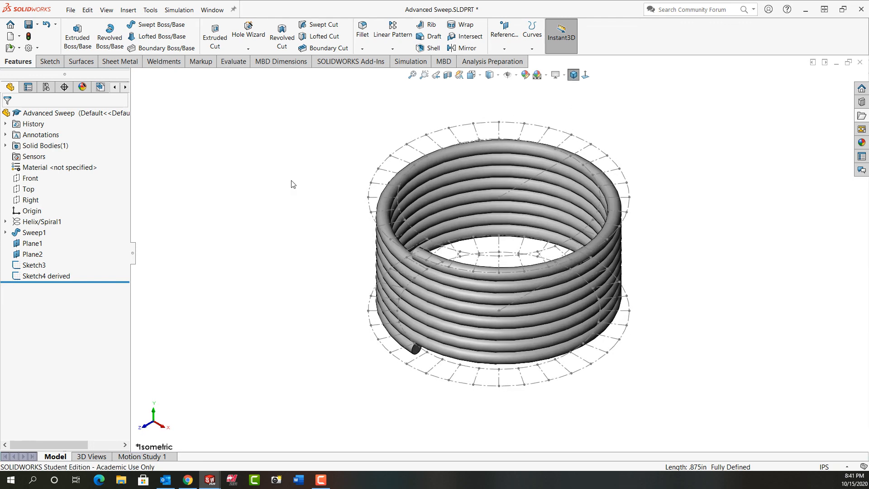